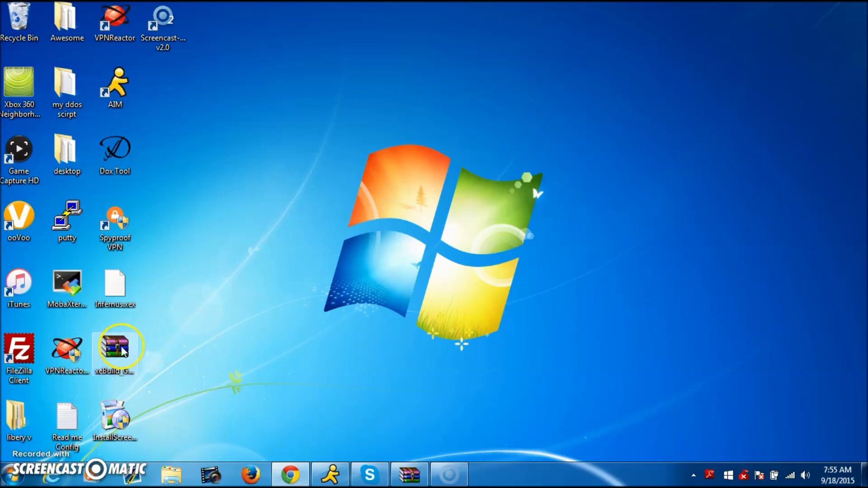
Move the xeBuild_GUI_and_DL archive and Infernus.xex side by side into the empty middle of the desktop
drag(115, 348, 394, 146)
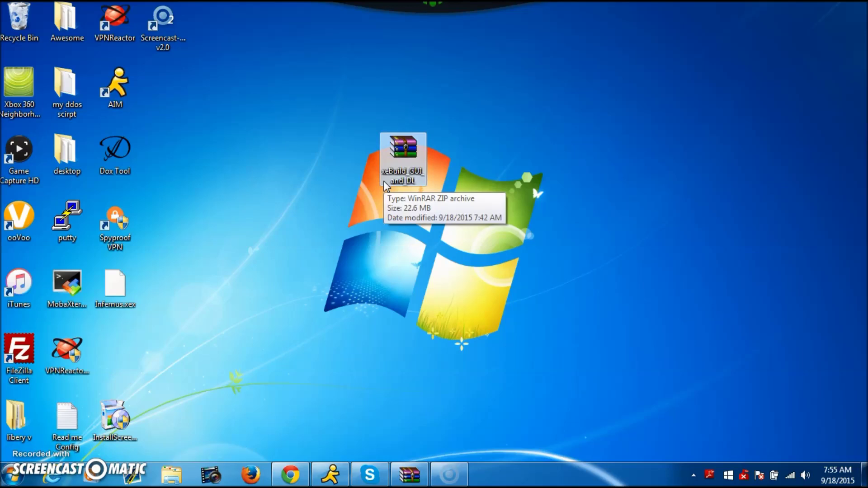
drag(100, 304, 462, 175)
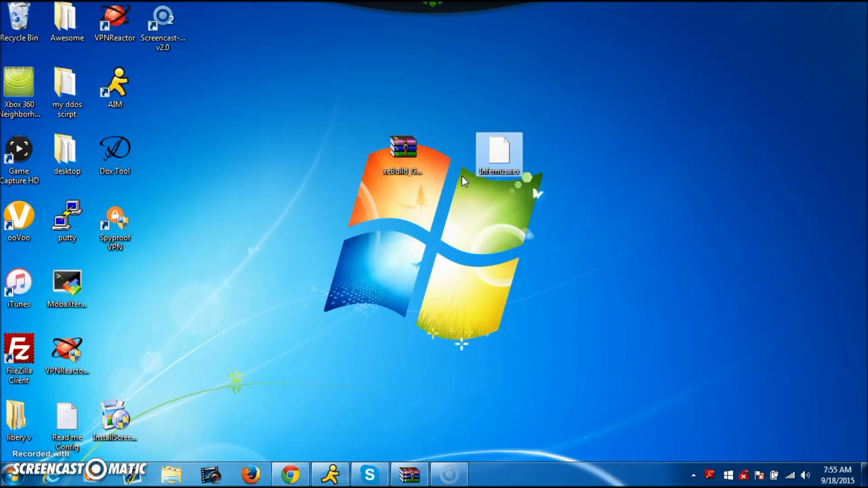
Launch xeBuild GUI from the xeBuild_GUI_and_DL archive and load flashdmp.bin from the Flash360 folder as the NAND dump
double_click(403, 149)
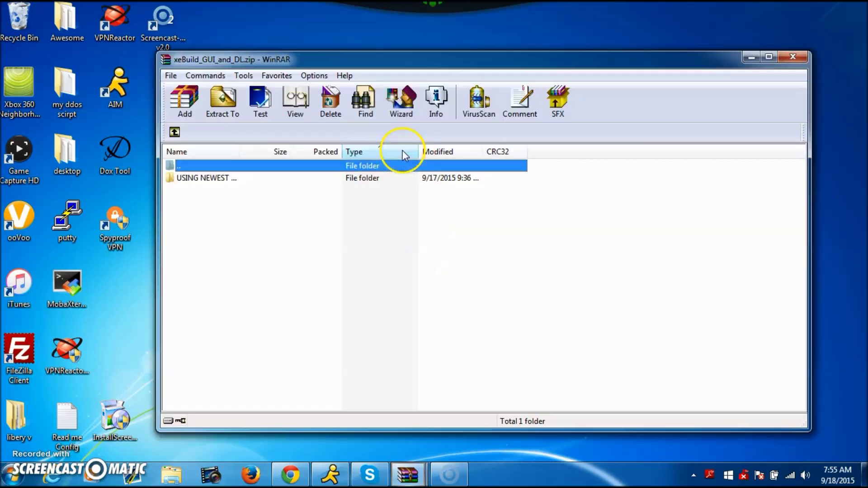
double_click(217, 178)
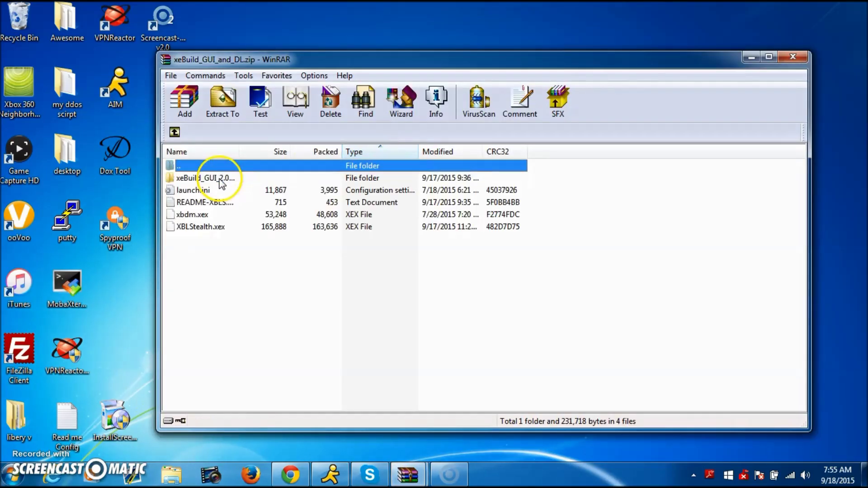
double_click(223, 178)
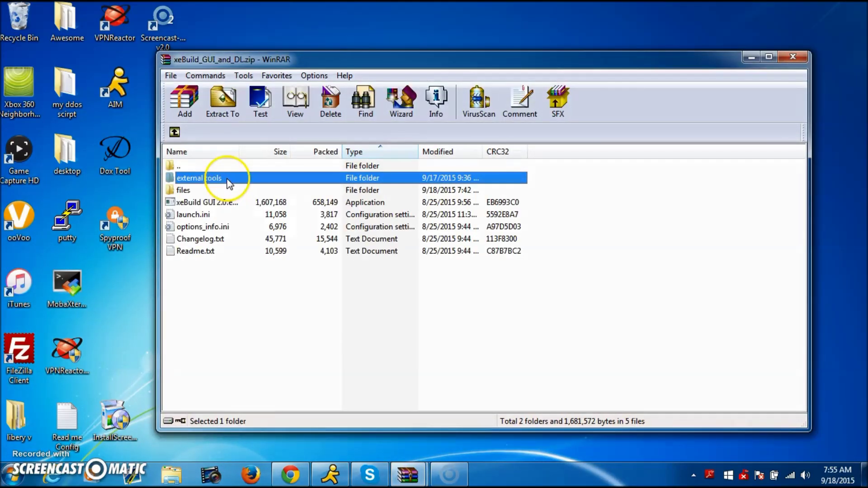
double_click(221, 203)
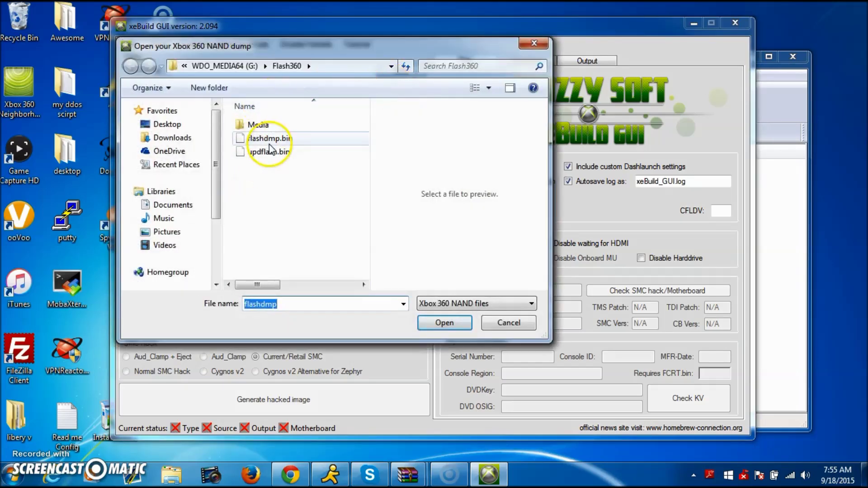
double_click(267, 139)
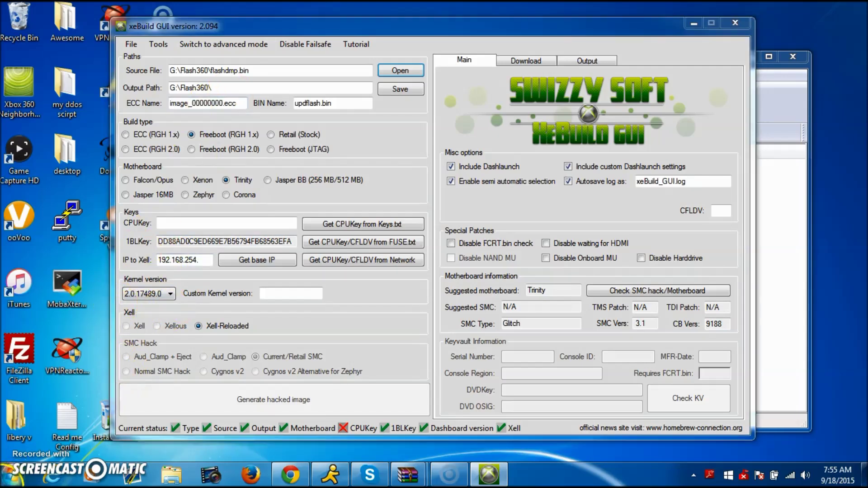
Copy the console's CPU key from the cpu key text file in Notepad and paste it into the CPUKey field in xeBuild GUI
click(13, 474)
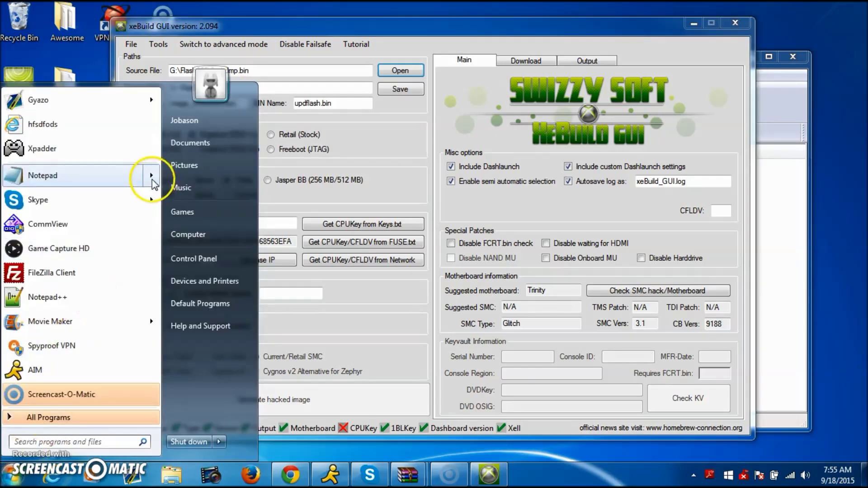
mouse_move(152, 177)
click(192, 110)
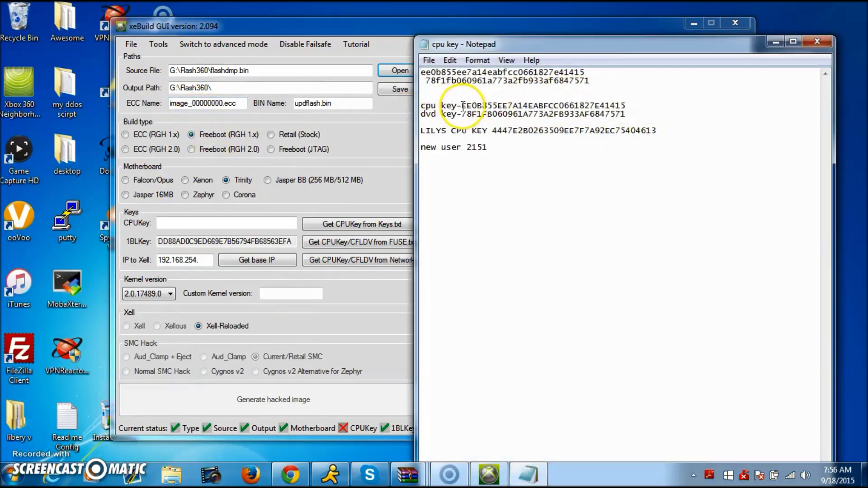
drag(462, 106, 640, 109)
key(ctrl+c)
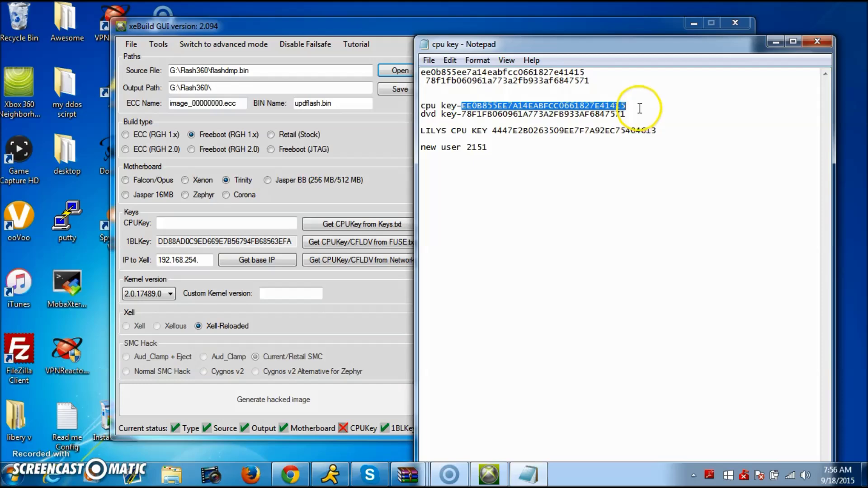
click(776, 42)
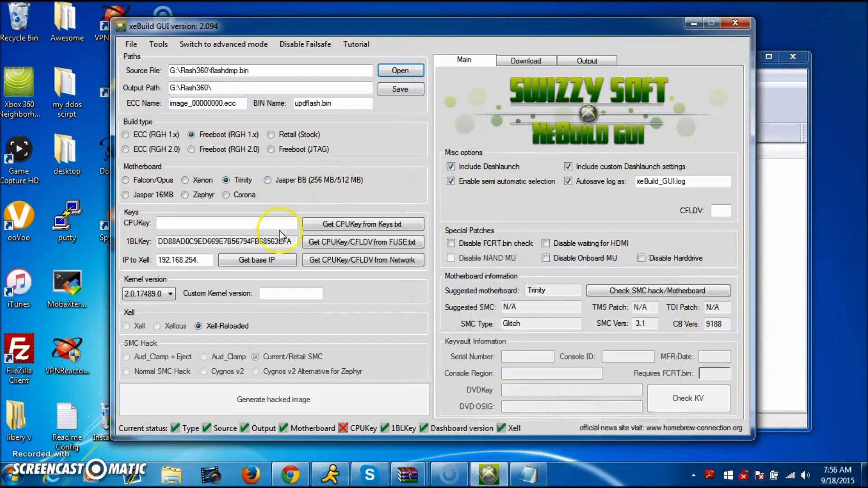
click(183, 222)
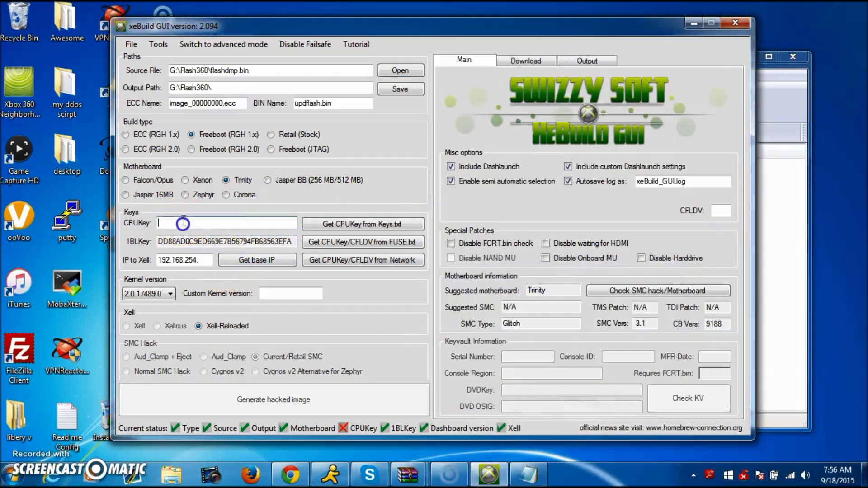
key(ctrl+v)
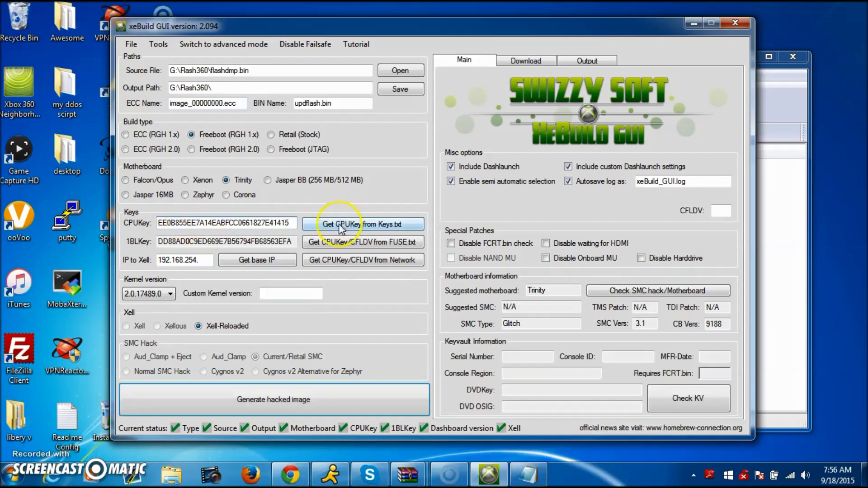
Generate the hacked image from the loaded NAND dump and clear the output log
click(274, 402)
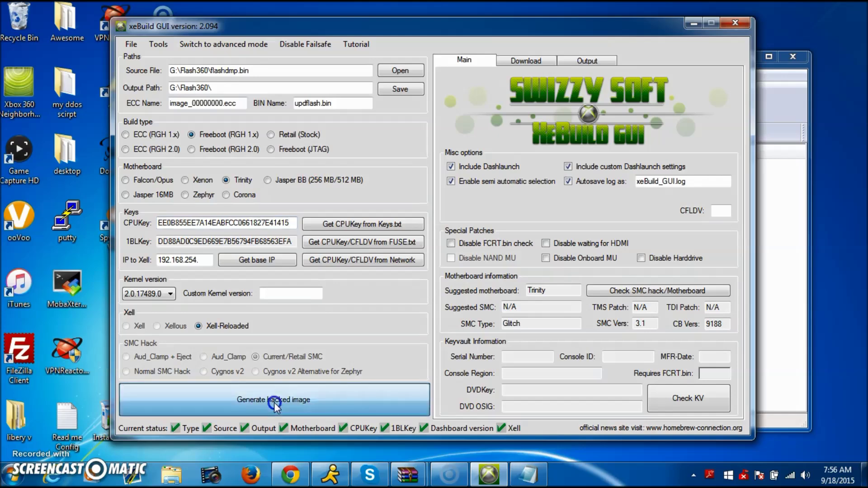
click(274, 403)
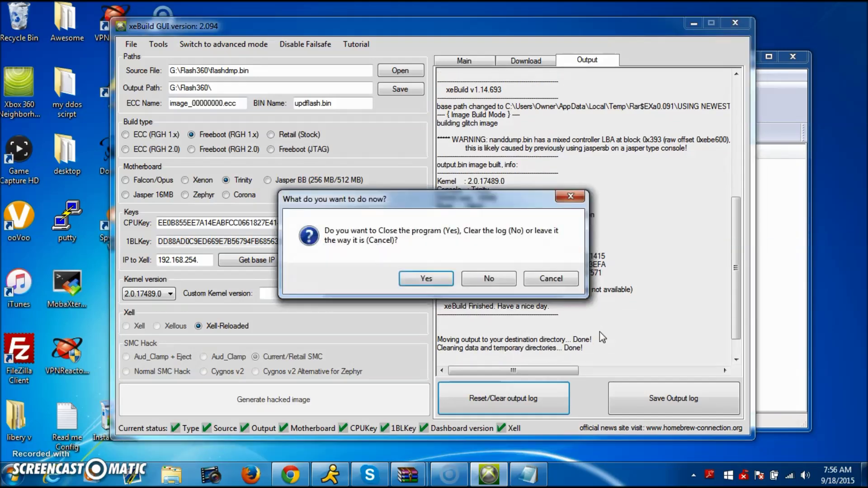
click(493, 278)
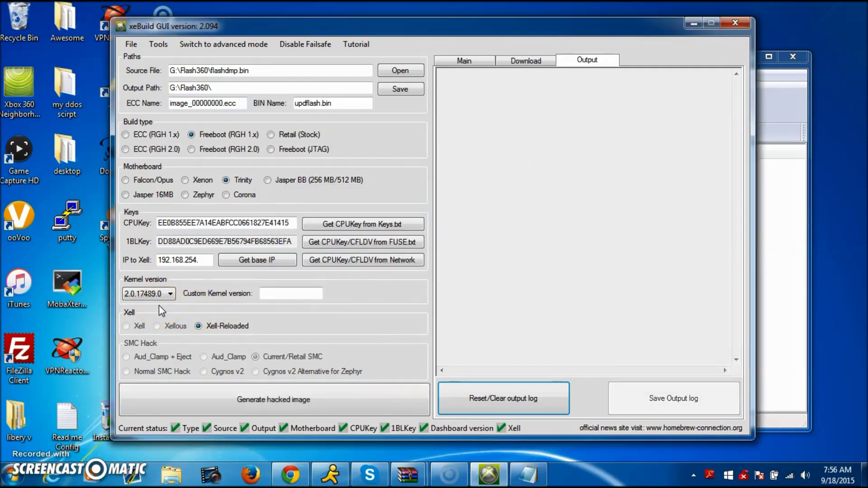
Close xeBuild GUI, decline adding the modified files to the archive, and close WinRAR
click(226, 180)
click(498, 178)
click(736, 23)
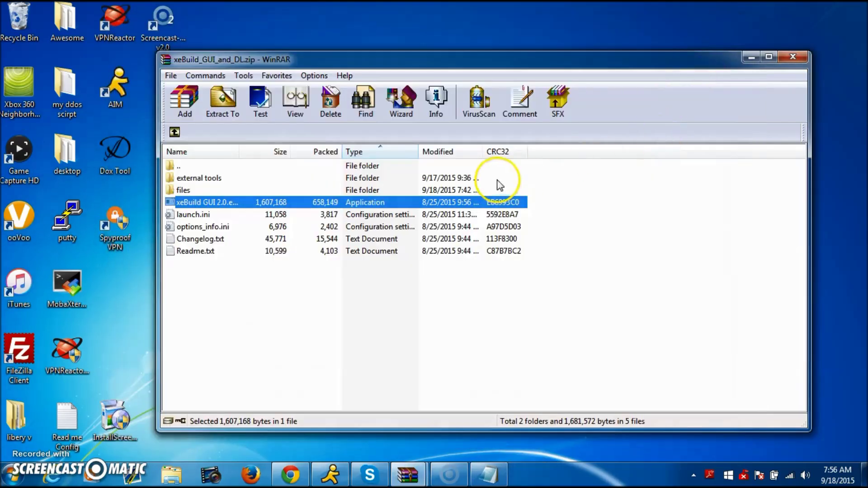
click(484, 283)
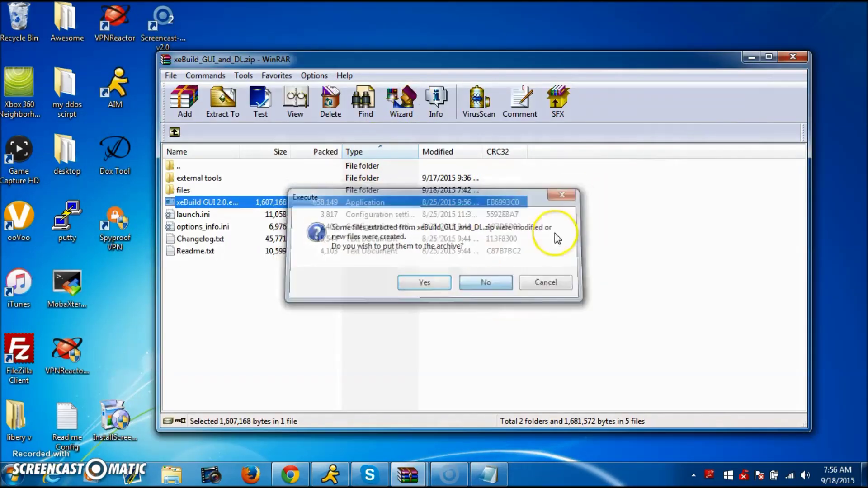
click(794, 57)
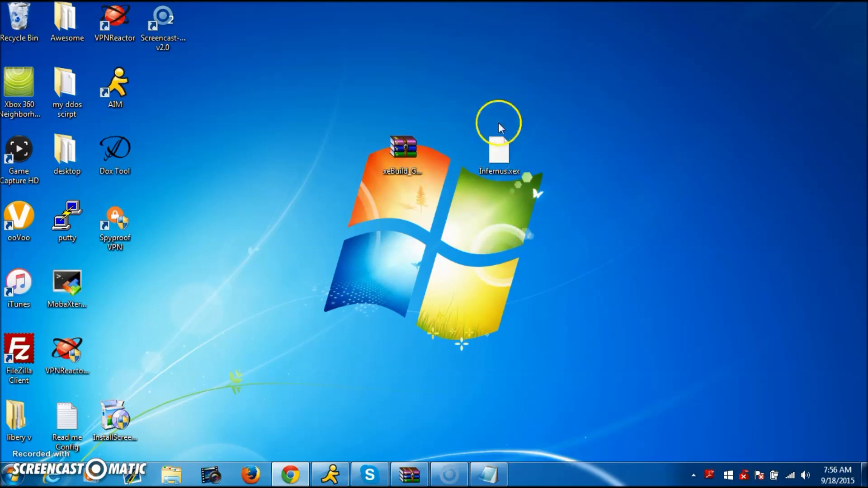
click(561, 142)
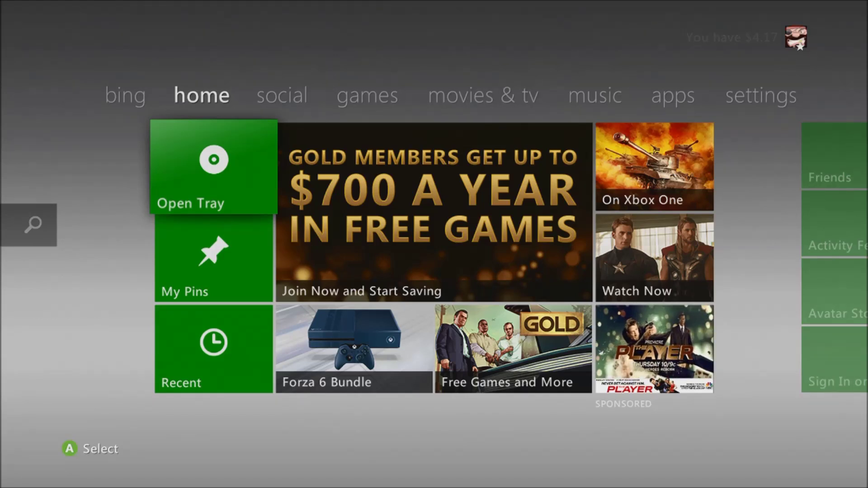
key(Right)
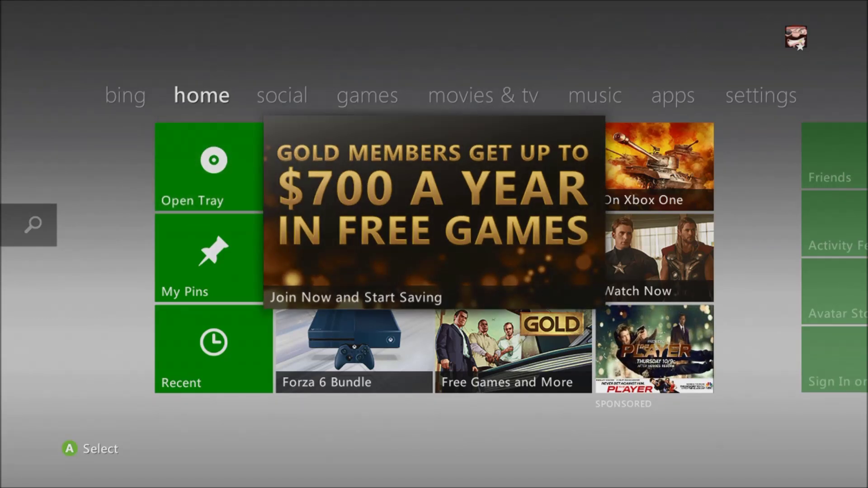
key(Left)
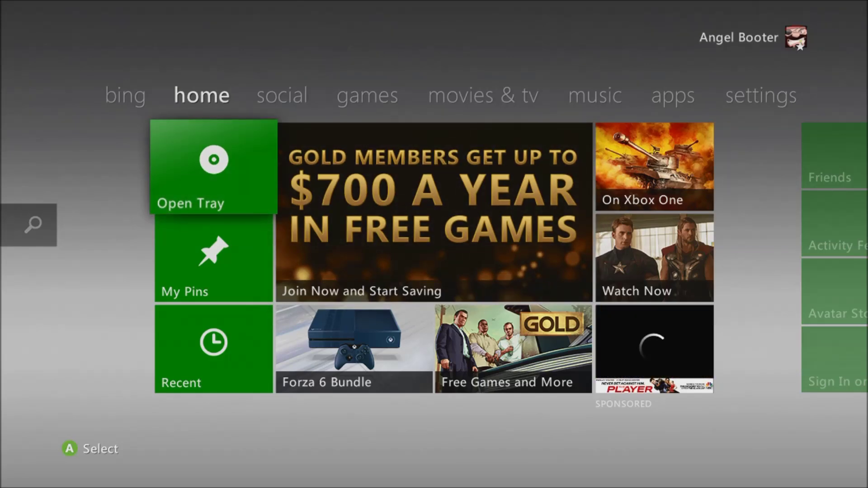
key(Right)
key(Right)
key(Left)
key(Left)
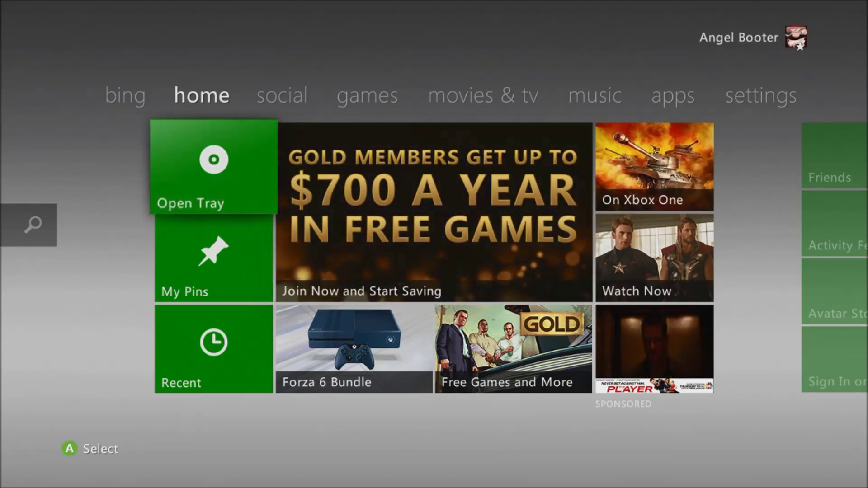
key(Right)
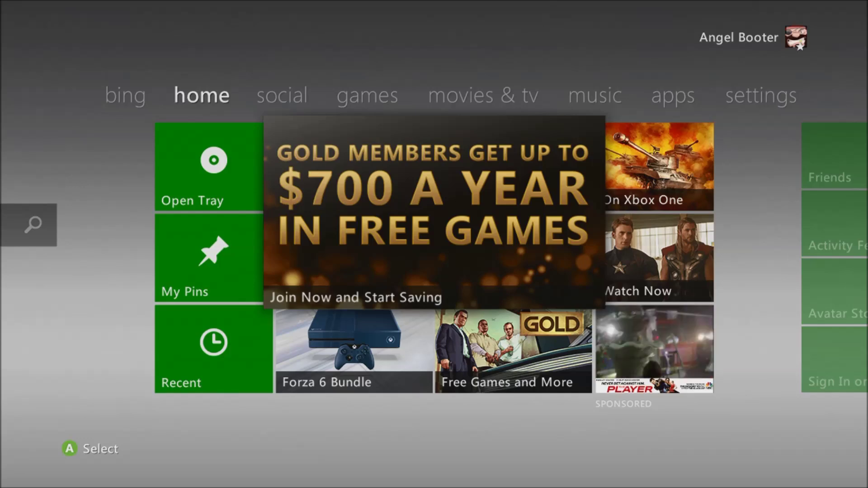
key(Left)
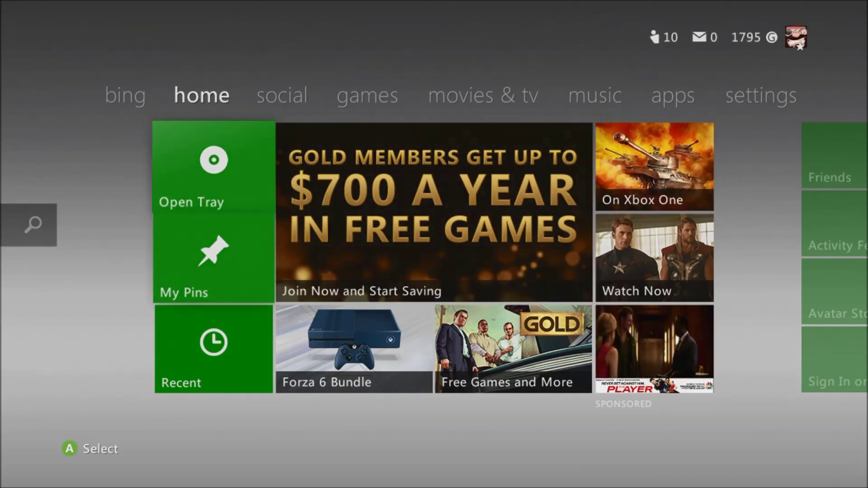
Go to Console Settings in the Xbox 360 system settings and check the dashboard version under System Info
key(Down)
key(Right)
key(Right)
key(Right)
key(Right)
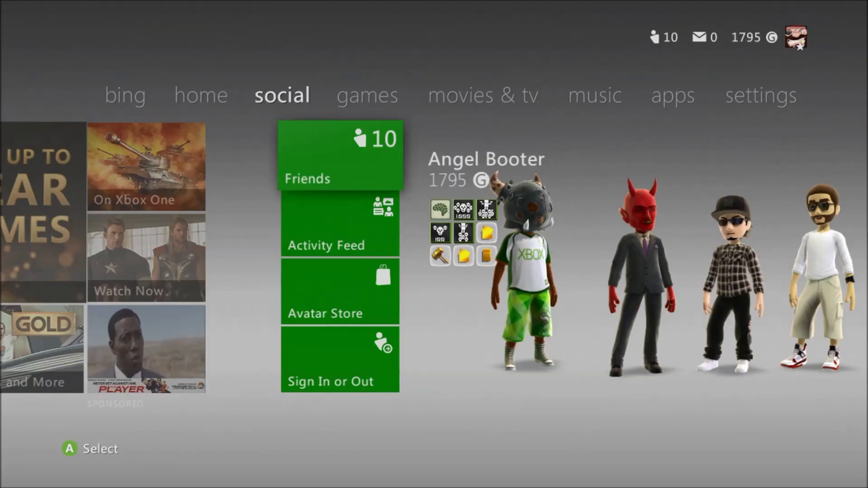
key(Right)
key(Right)
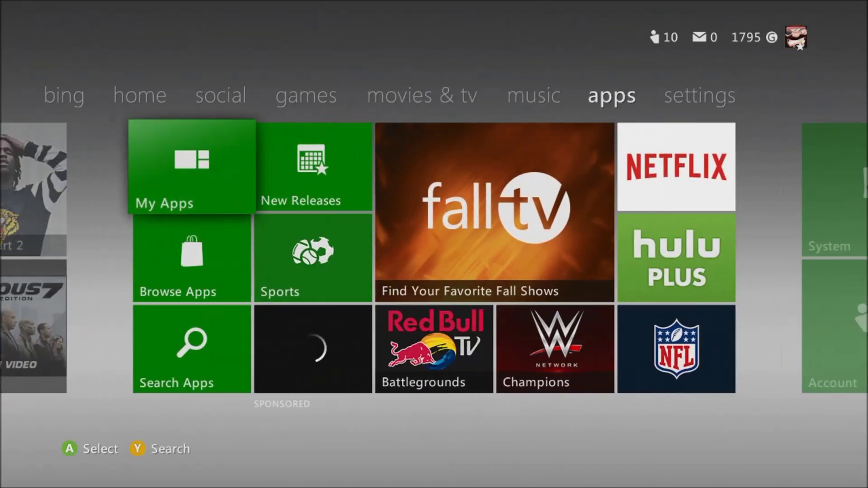
key(Return)
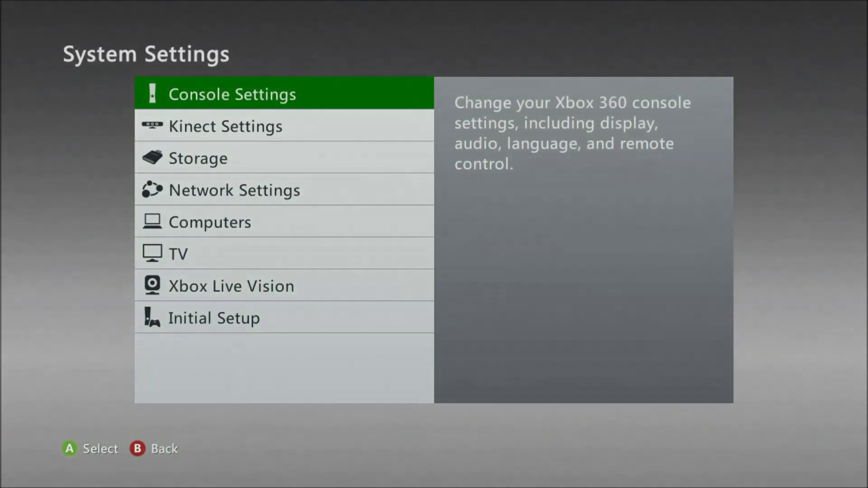
key(Return)
key(Up)
key(Up)
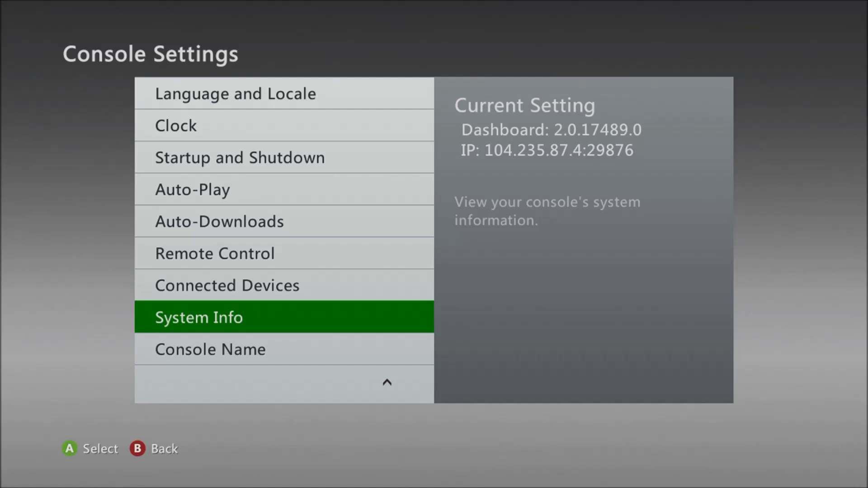
key(Escape)
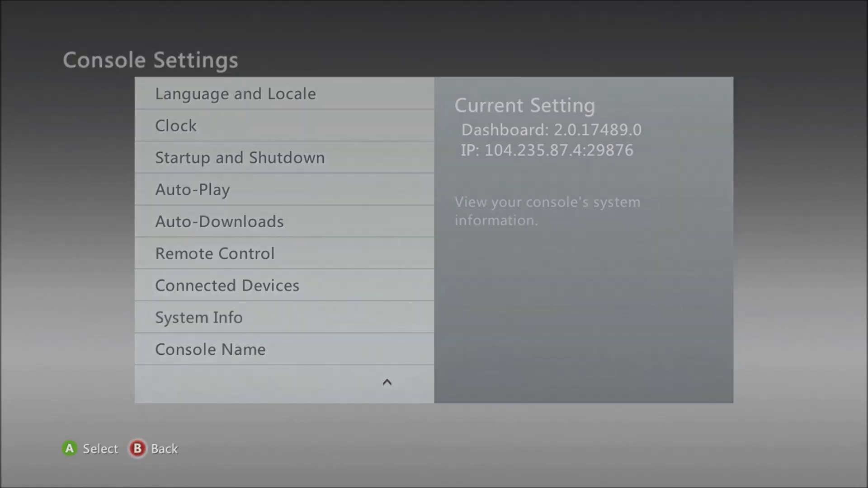
key(Escape)
Browse the My Games library and launch the FX title that follows Fuzion Frenzy
key(Left)
key(Left)
key(Left)
key(Left)
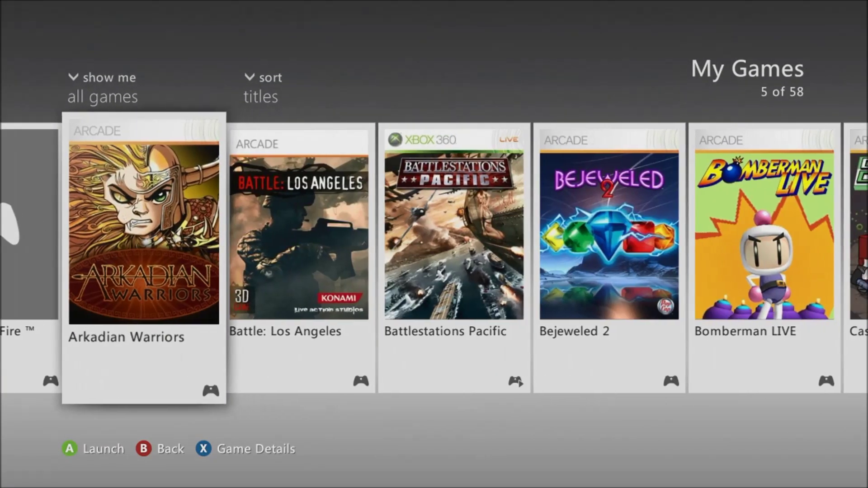
key(Right)
key(Right)
key(Right)
key(Right)
key(Right)
key(Right)
key(Right)
key(Right)
key(Right)
key(Right)
key(Right)
key(Right)
key(Right)
key(Right)
key(Right)
key(Right)
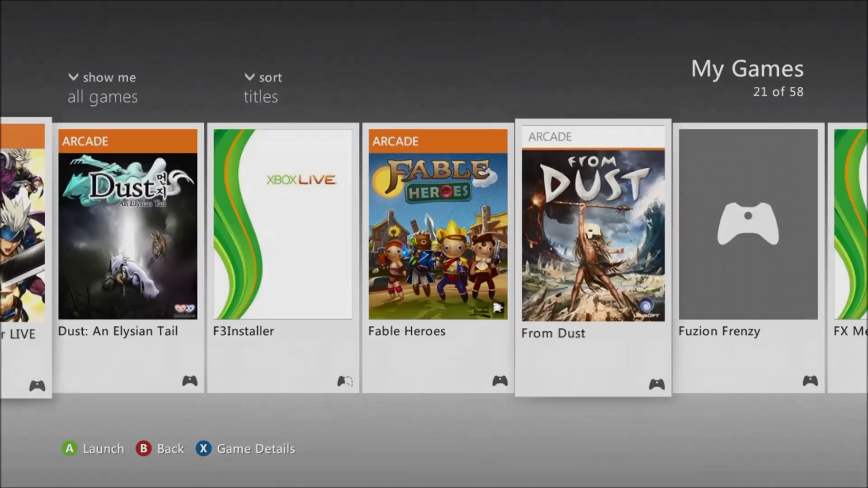
key(Right)
key(Right)
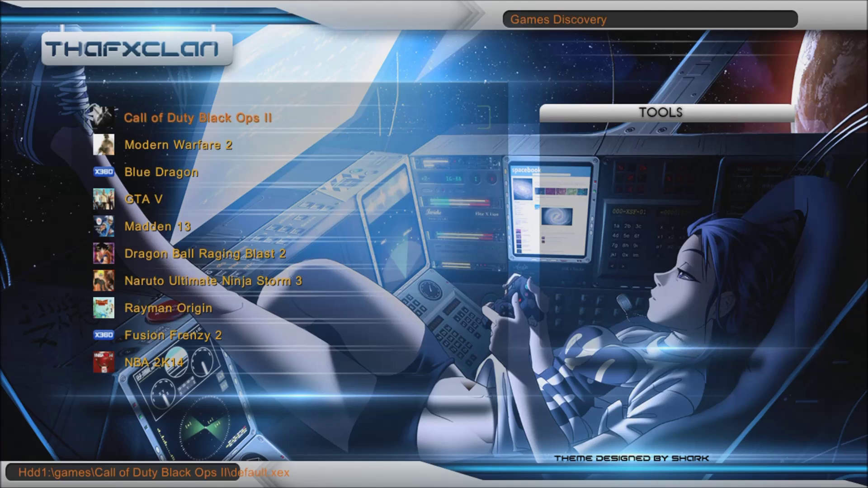
Open the Content folder on the Hdd1 drive
key(Right)
key(Down)
key(Down)
key(Down)
key(Down)
key(Down)
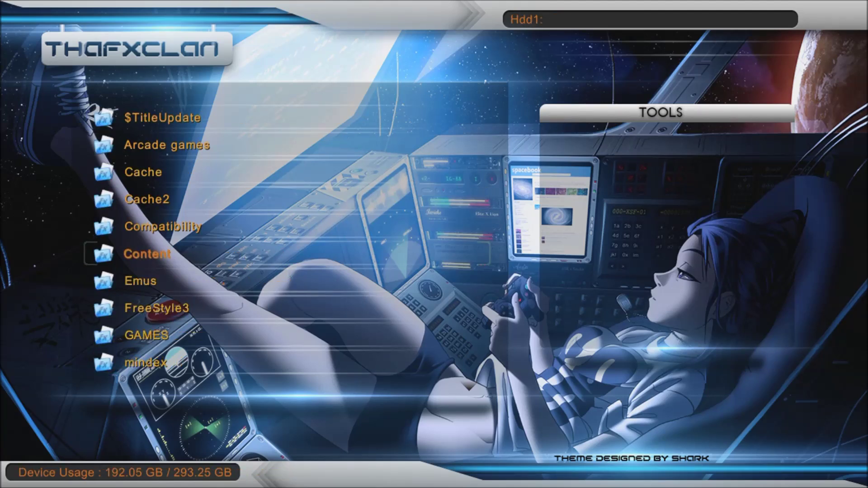
key(Right)
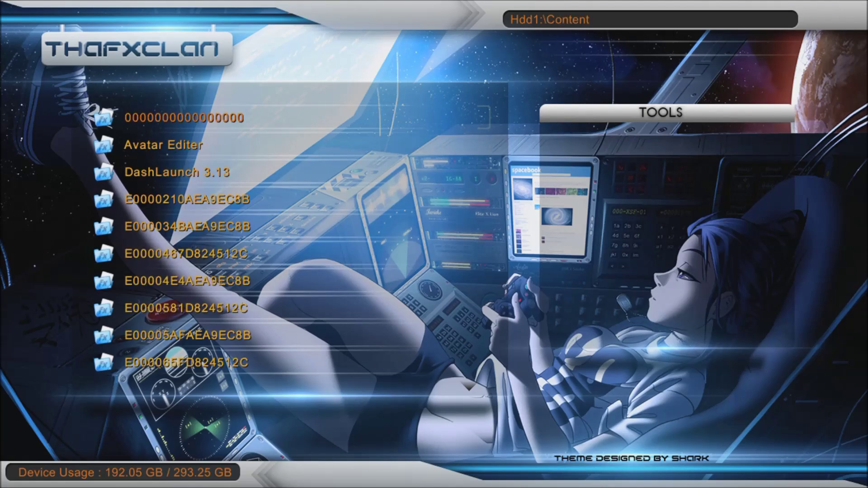
Locate the DashLaunch 3.13 folder inside Content and return to the root of the Hdd1 drive
key(Down)
key(Down)
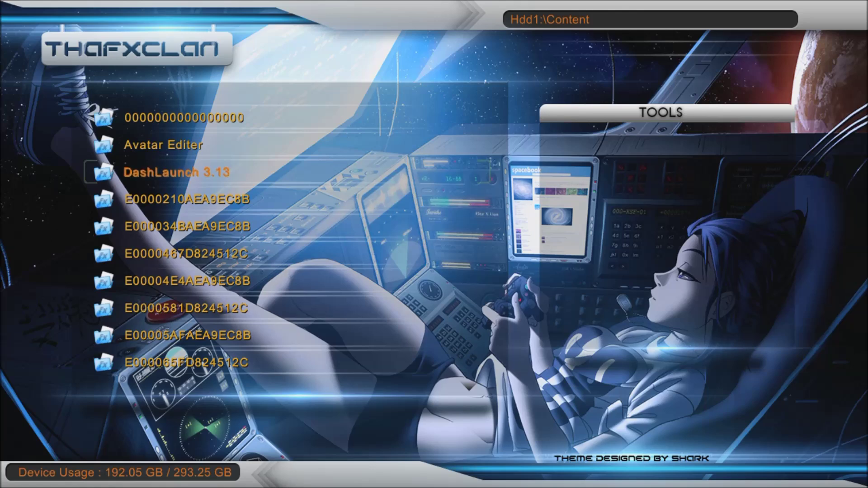
key(Left)
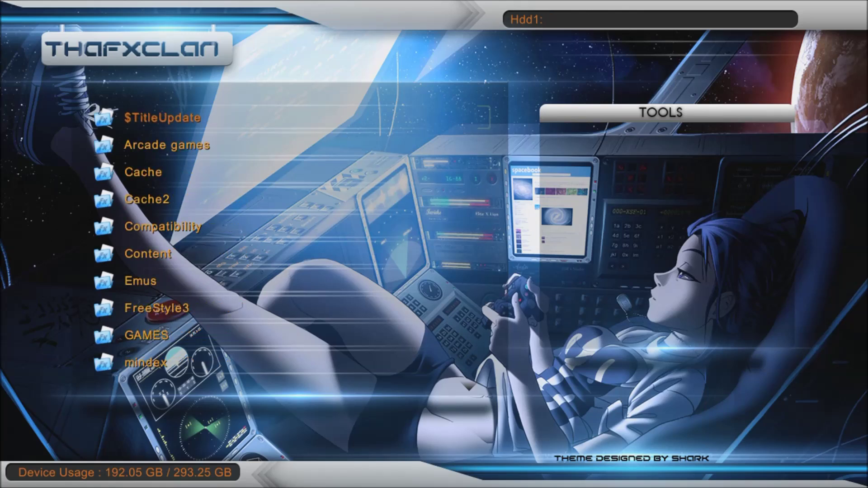
Look through the folders and files in the root of Hdd1 to find the Infernus.xex plugin
key(Down)
key(Down)
key(Down)
key(Down)
key(Down)
key(Down)
key(Down)
key(Down)
key(Down)
key(Down)
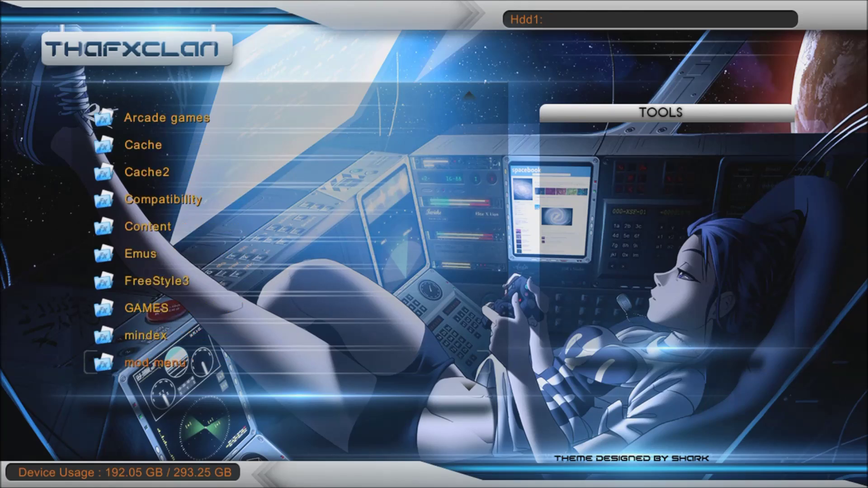
key(Down)
key(Down)
key(Down)
key(Down)
key(Down)
key(Down)
key(Down)
key(Down)
key(Down)
key(Down)
key(Down)
key(Down)
key(Down)
key(Down)
key(Down)
key(Down)
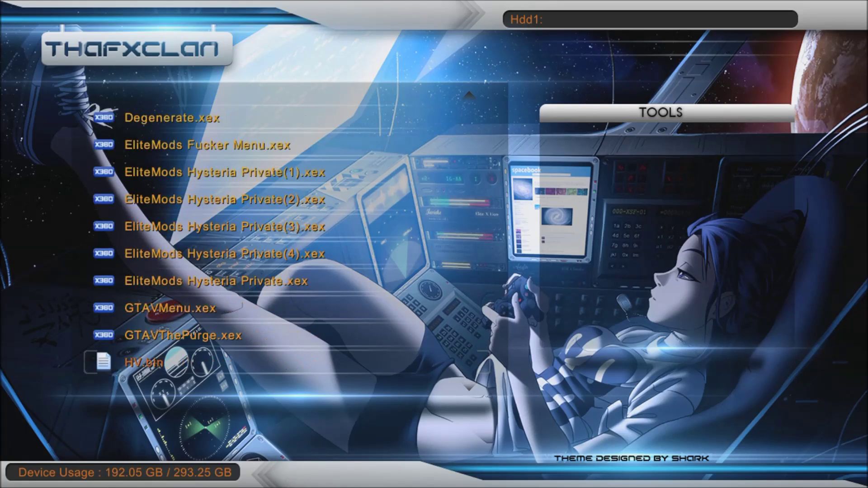
key(Down)
key(Down)
key(Down)
key(Down)
key(Down)
key(Down)
key(Down)
key(Down)
key(Down)
key(Up)
key(Up)
key(Up)
key(Up)
key(Up)
key(Down)
key(Up)
key(Down)
key(Up)
key(Down)
key(Up)
key(Down)
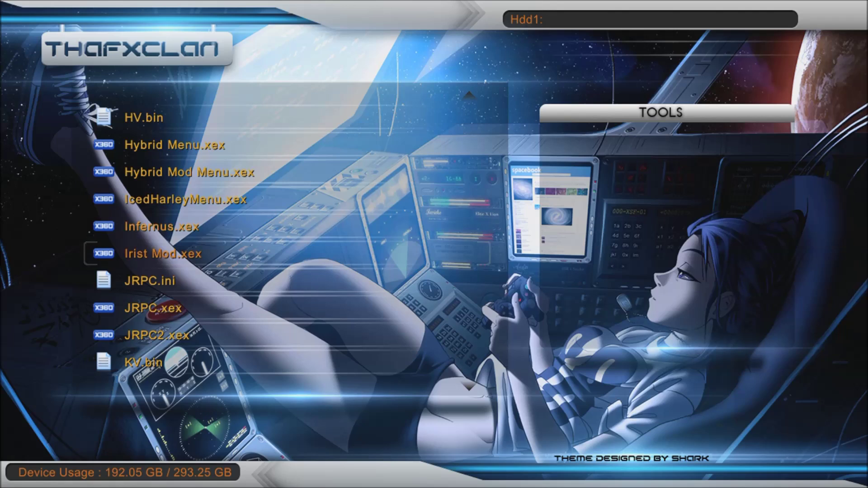
key(Up)
key(Up)
key(Down)
key(Up)
key(Down)
key(Up)
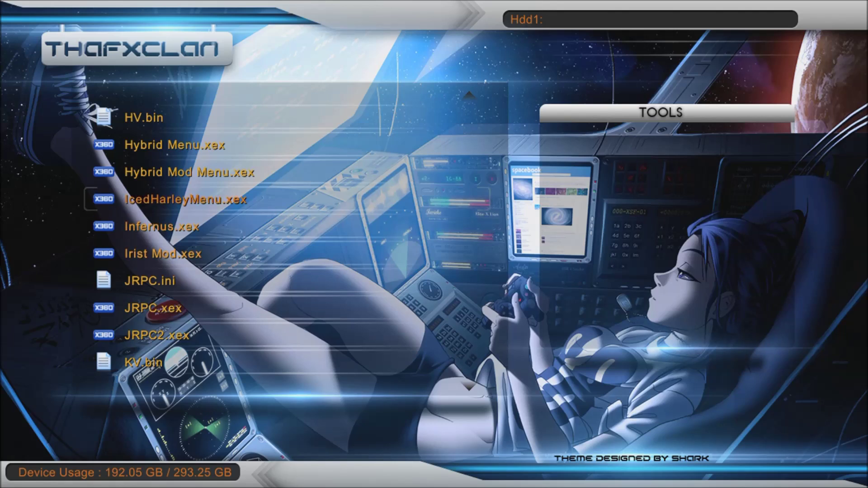
key(Down)
key(Up)
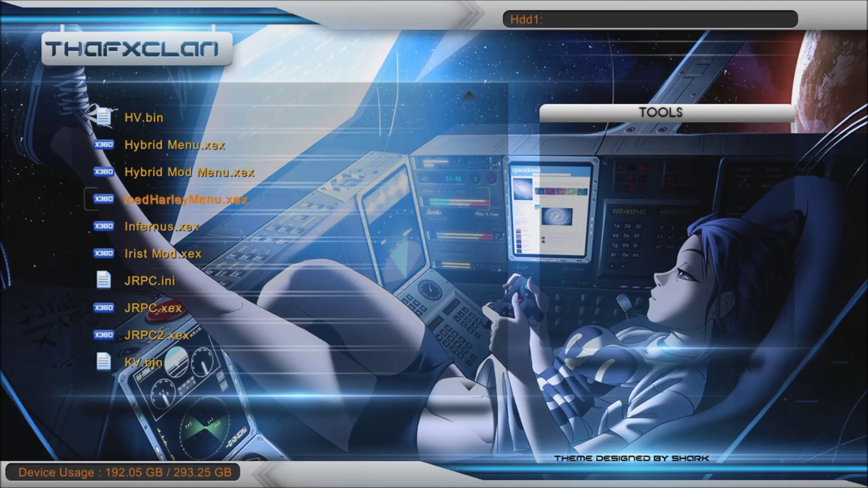
key(Down)
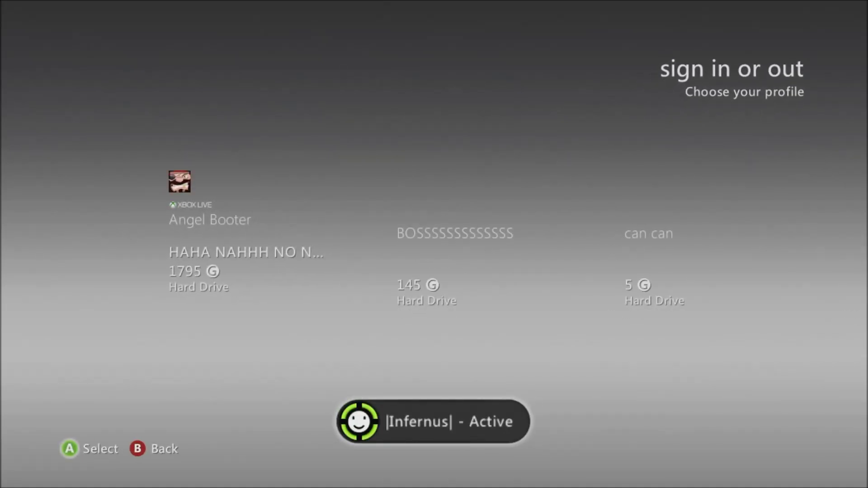
Sign in with the Xbox LIVE profile stored on the hard drive and show the dashboard's social page
key(Return)
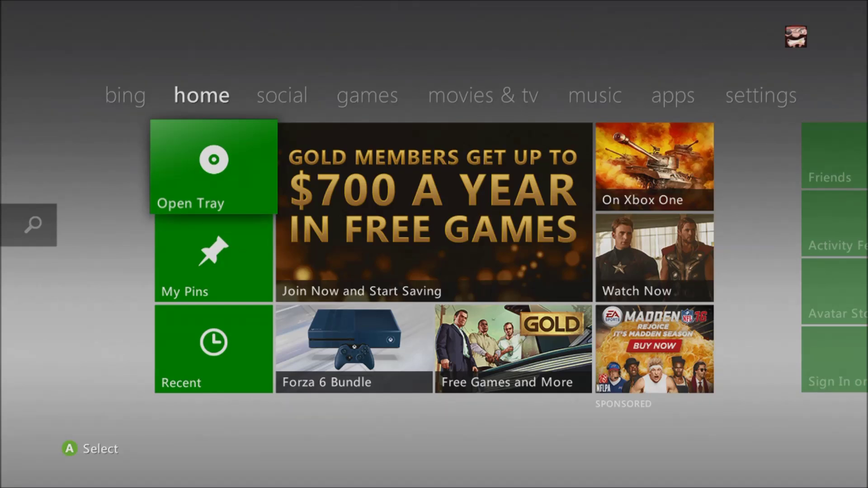
key(Right)
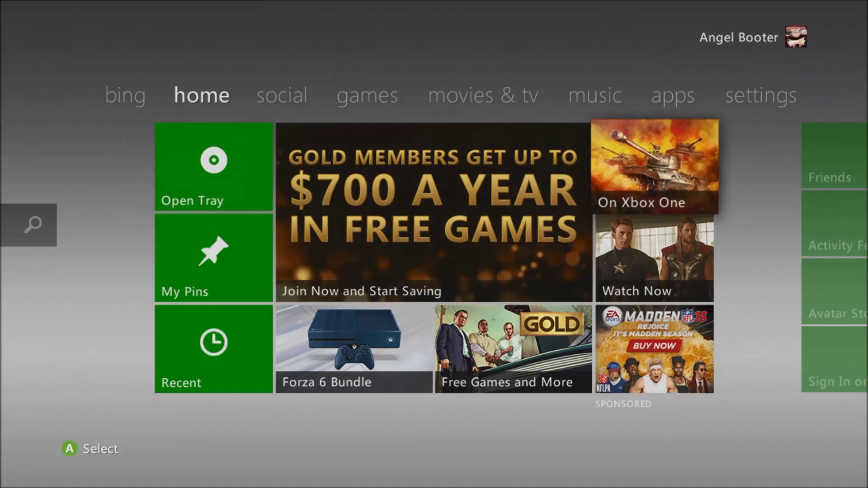
key(Right)
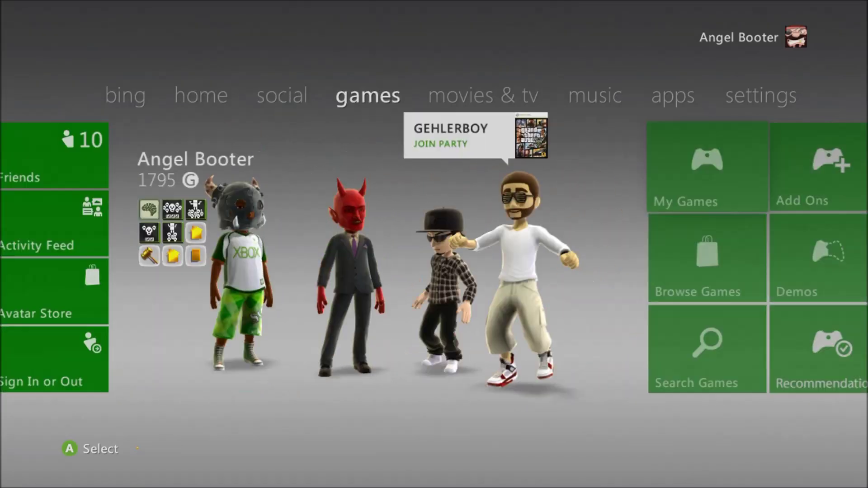
key(Left)
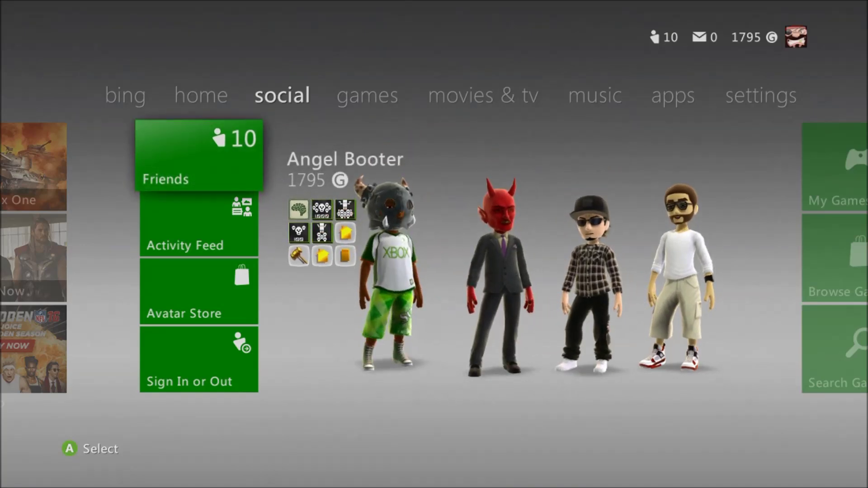
key(Left)
key(Right)
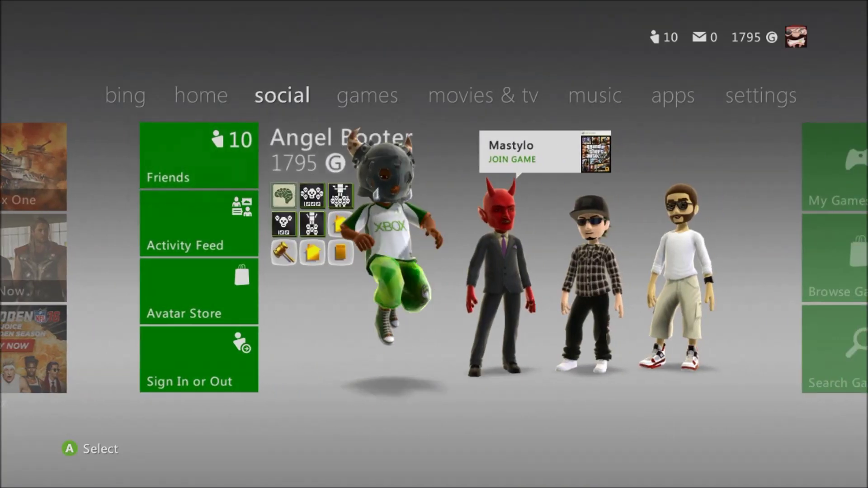
key(Right)
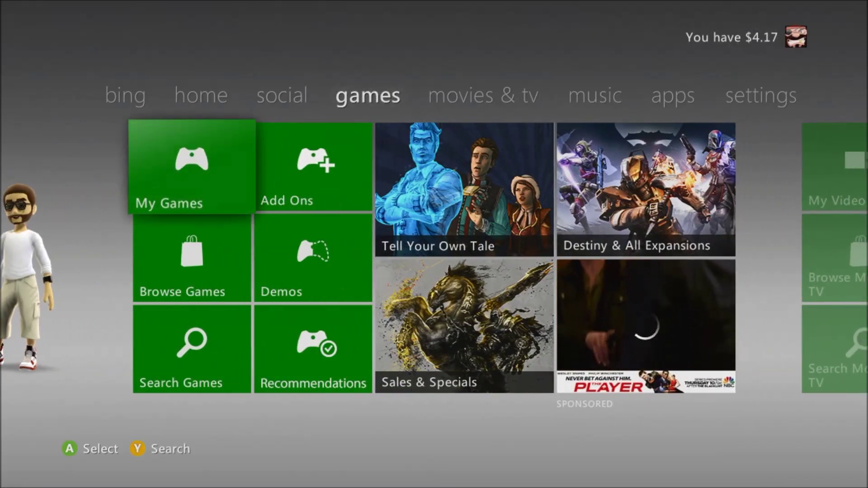
key(Left)
key(Left)
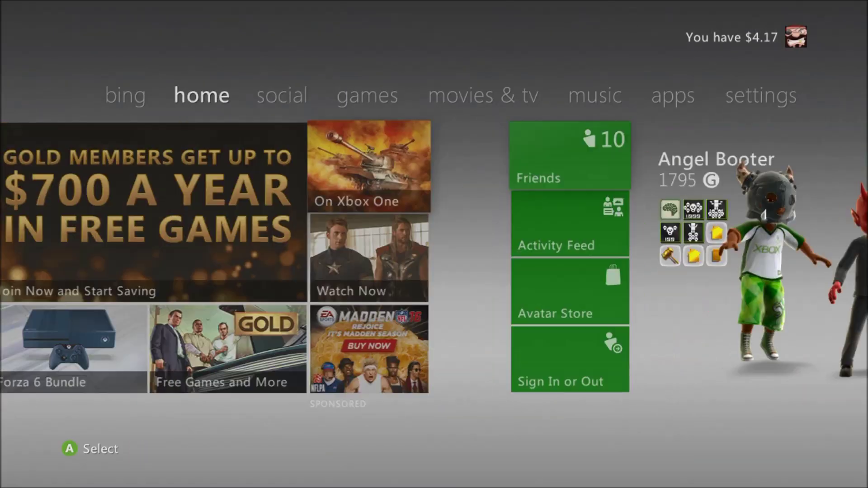
key(Right)
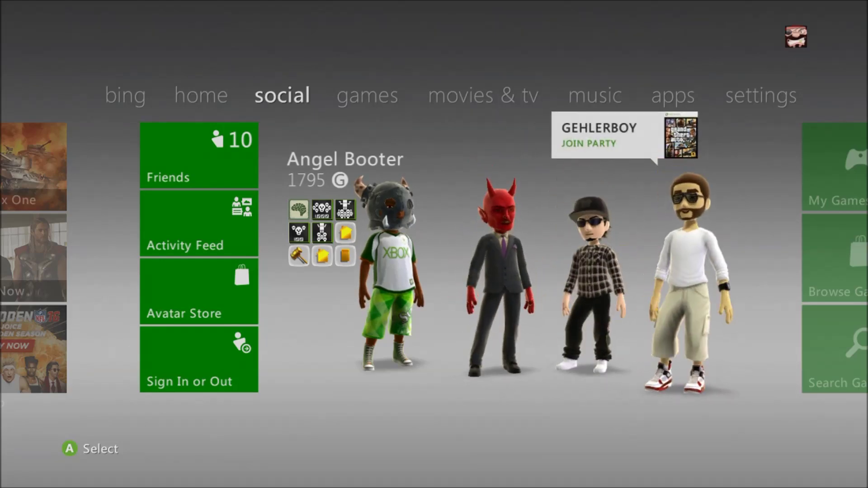
key(Right)
key(Left)
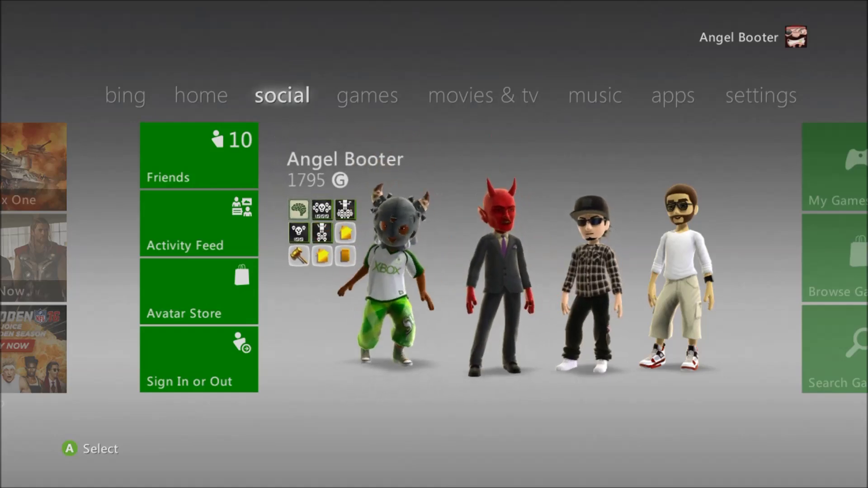
key(Right)
key(Left)
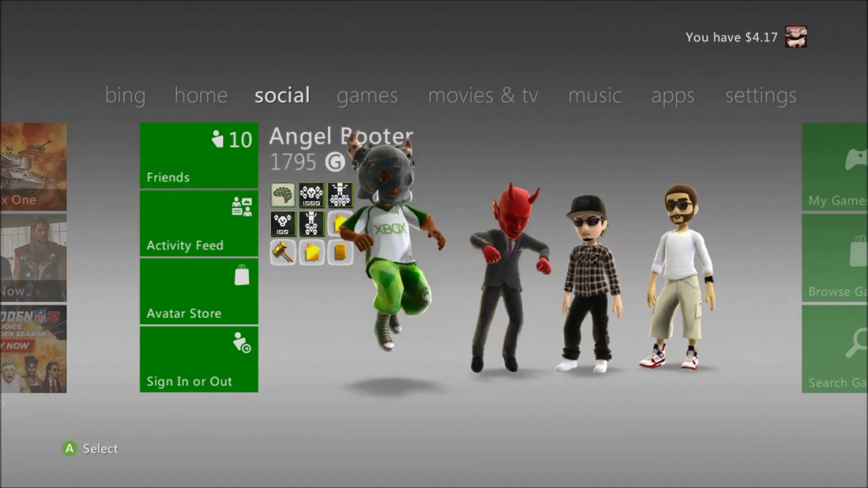
key(Left)
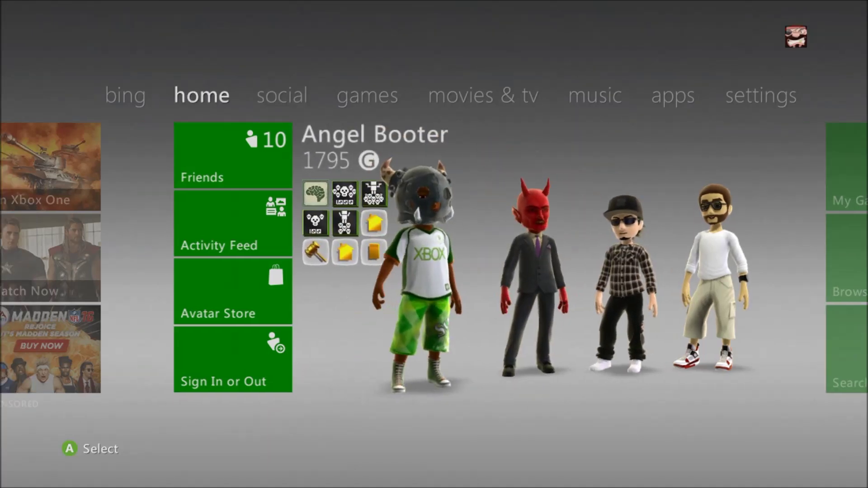
key(Right)
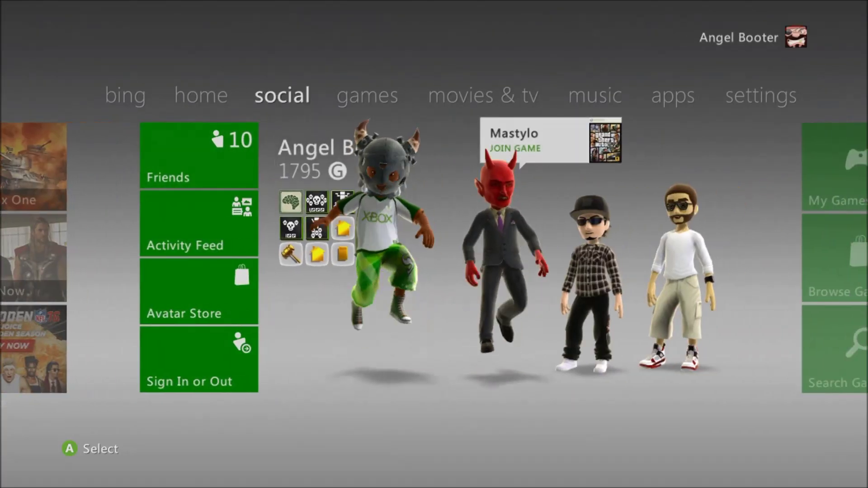
key(Right)
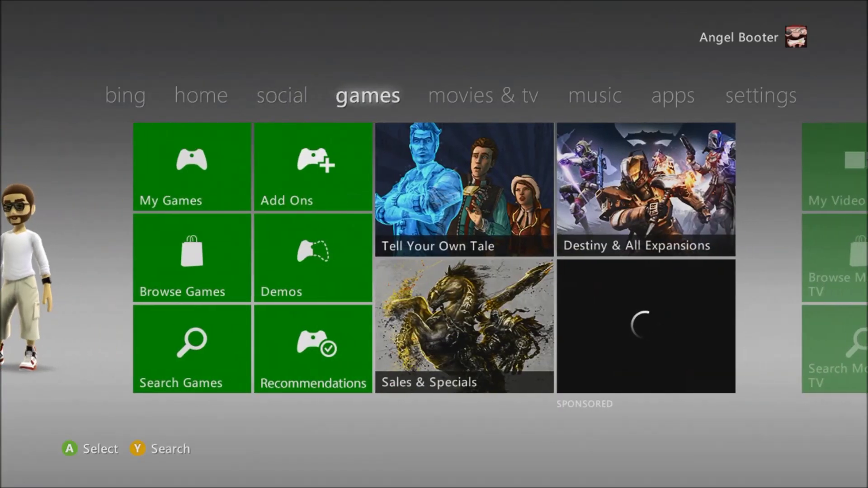
key(Left)
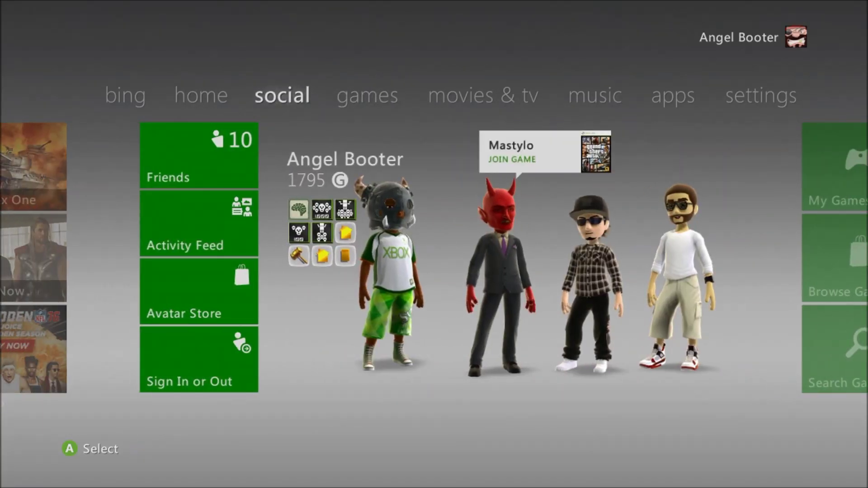
key(Left)
key(Right)
key(Right)
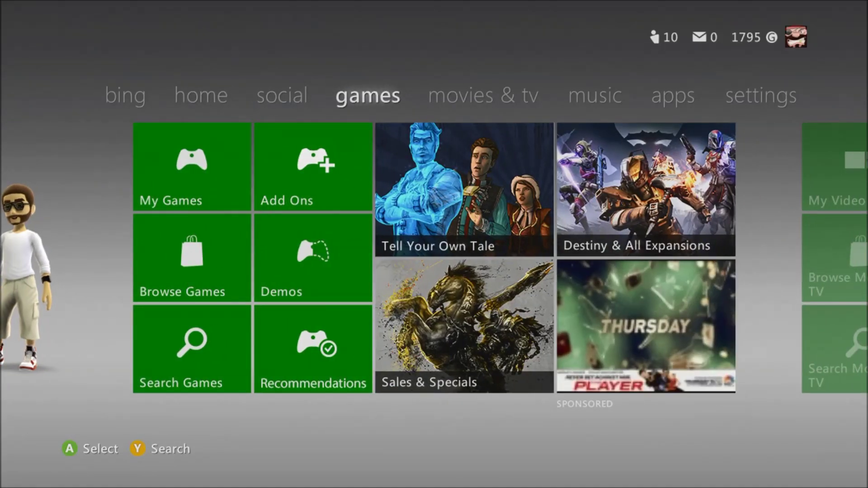
key(Left)
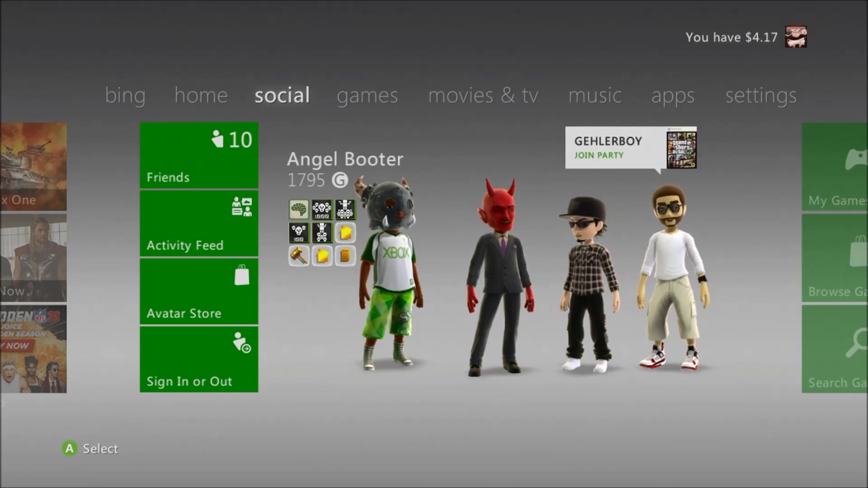
key(Right)
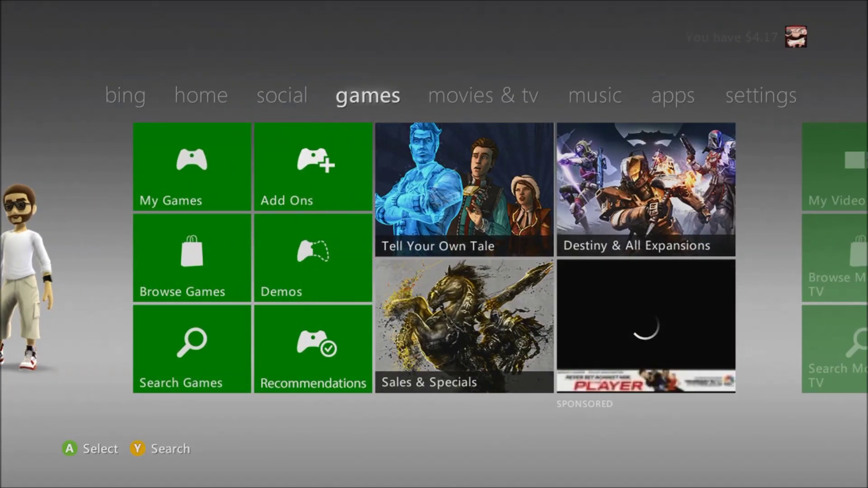
key(Left)
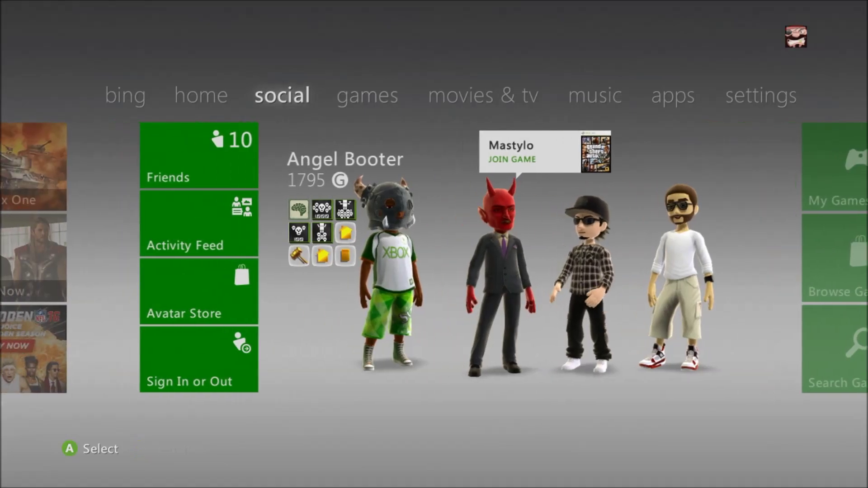
key(Left)
key(Right)
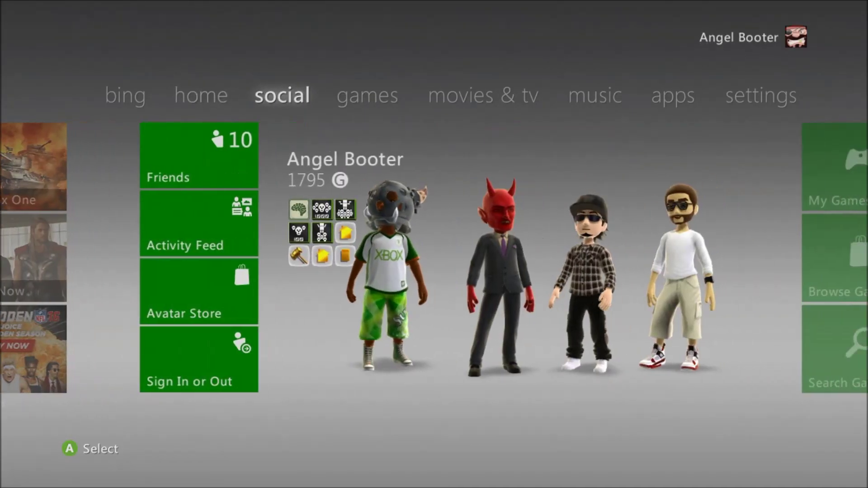
key(Right)
key(Right)
key(Right)
key(Right)
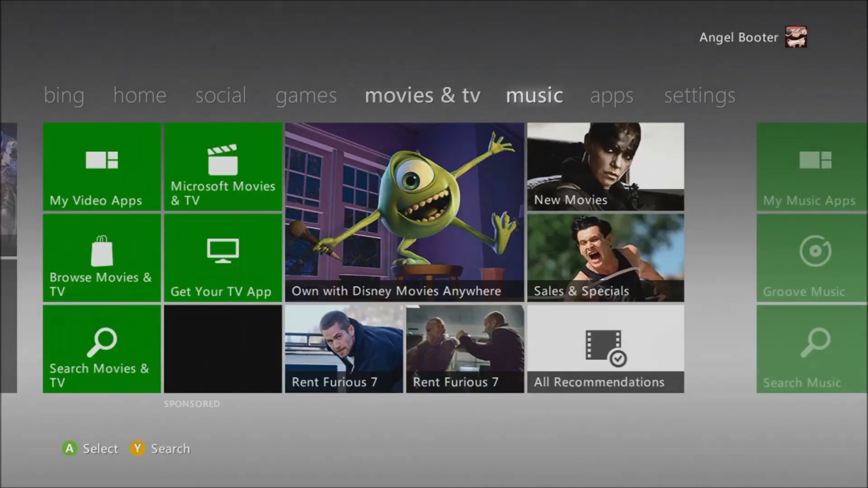
key(Left)
key(Left)
key(Left)
key(Left)
key(Left)
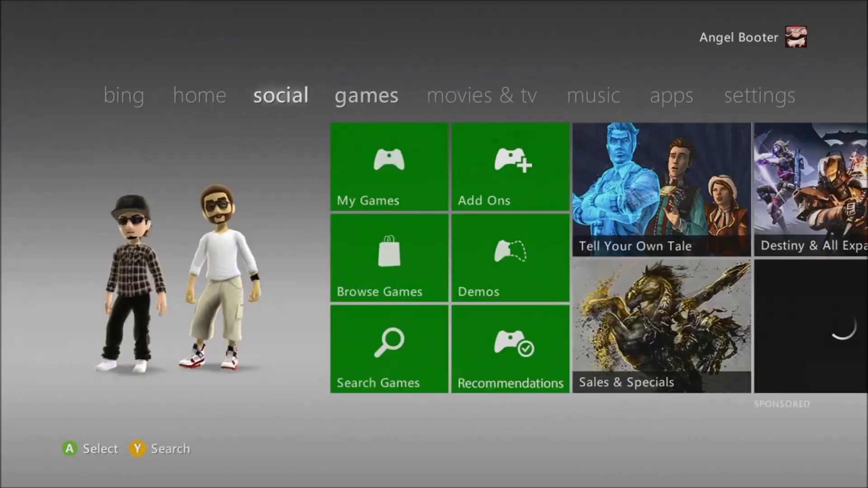